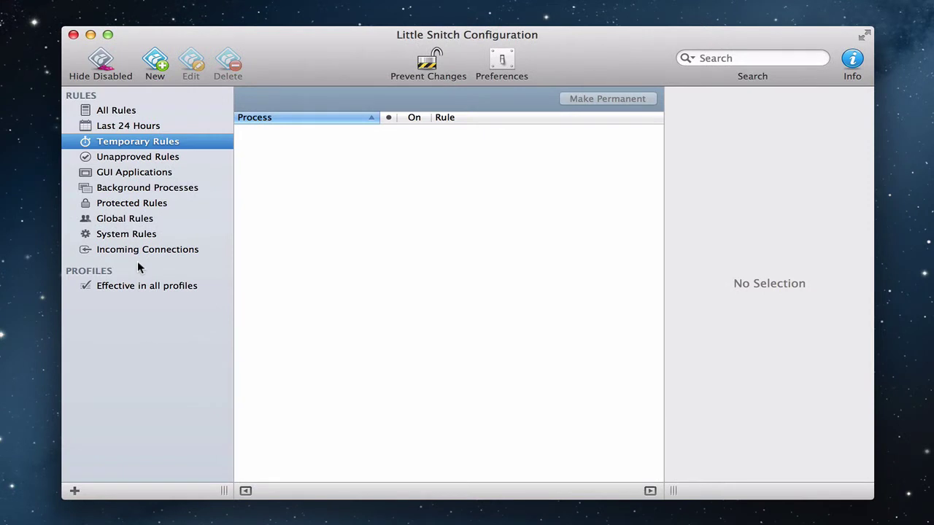
# Step: Look through the list of rules that are effective in all profiles
pyautogui.moveTo(105, 270)
pyautogui.click(146, 286)
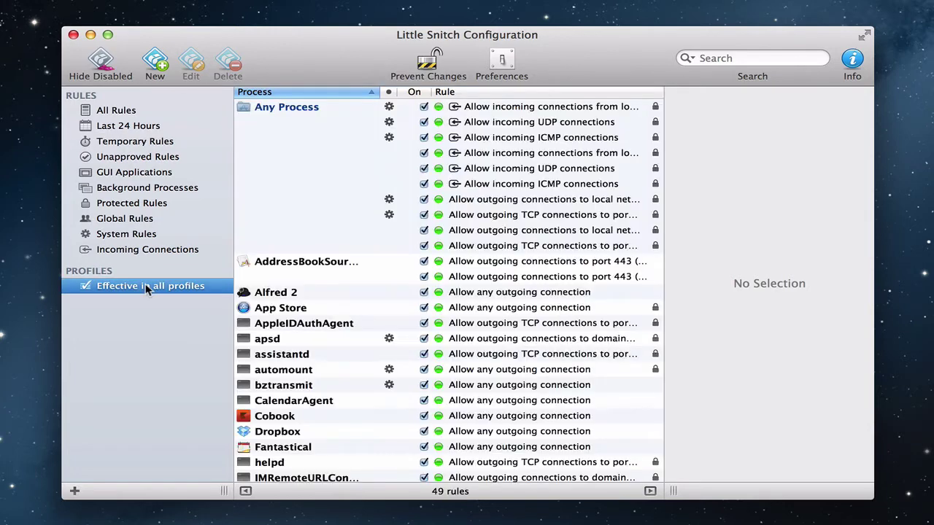
pyautogui.scroll(-10, 461, 291)
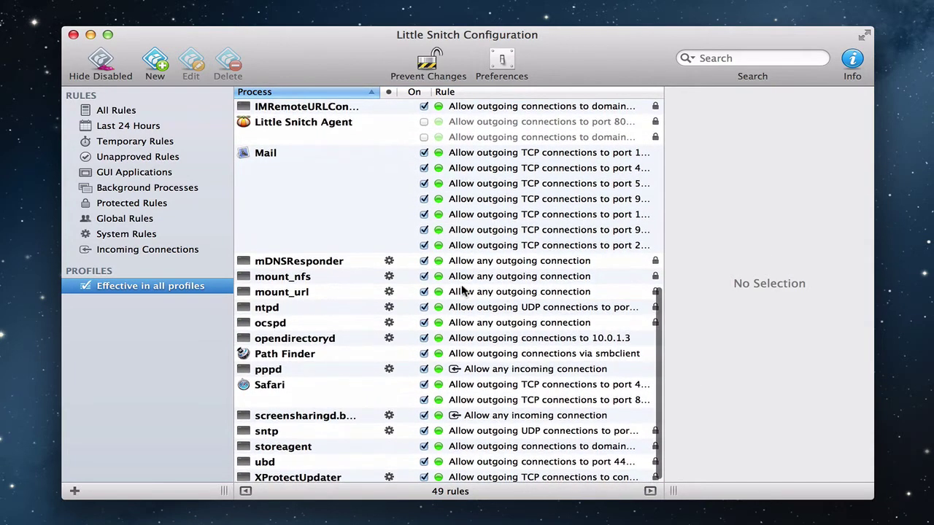
pyautogui.scroll(10, 462, 290)
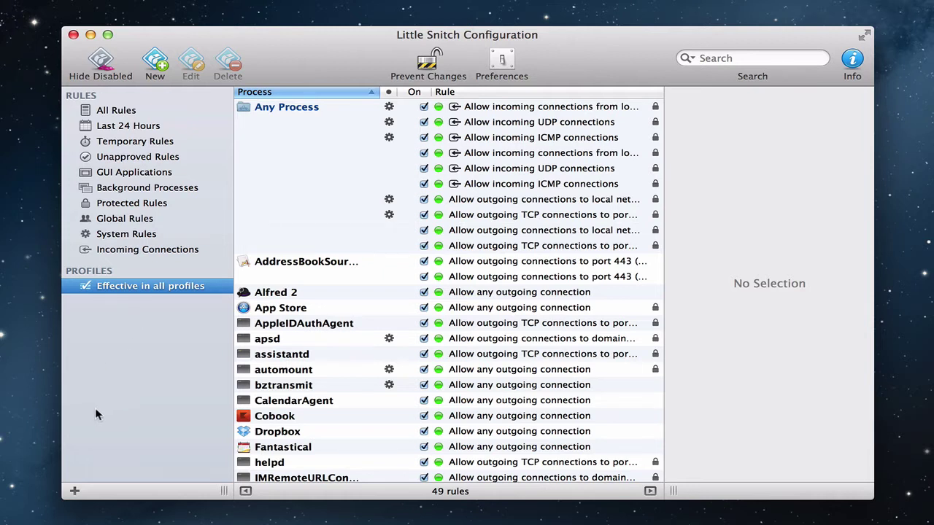
# Step: Create a new profile named "Coffee Shops"
pyautogui.click(74, 491)
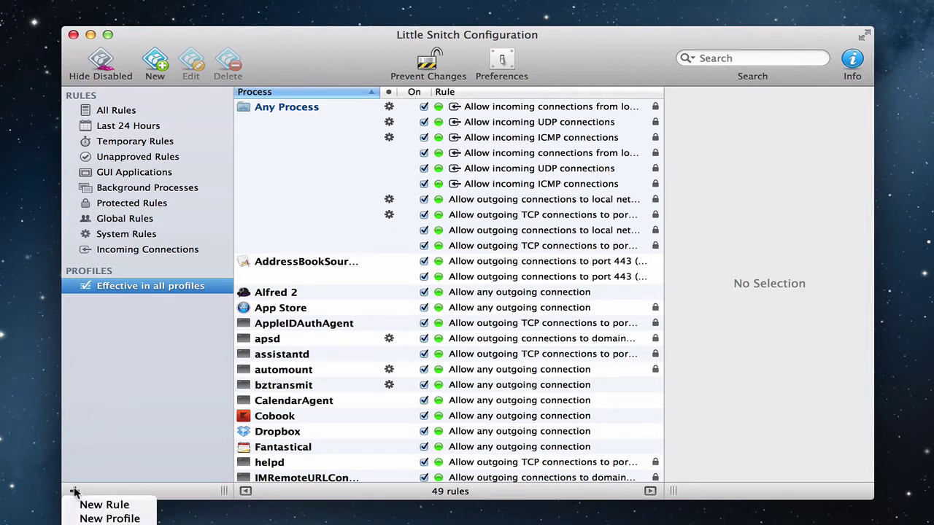
pyautogui.click(101, 518)
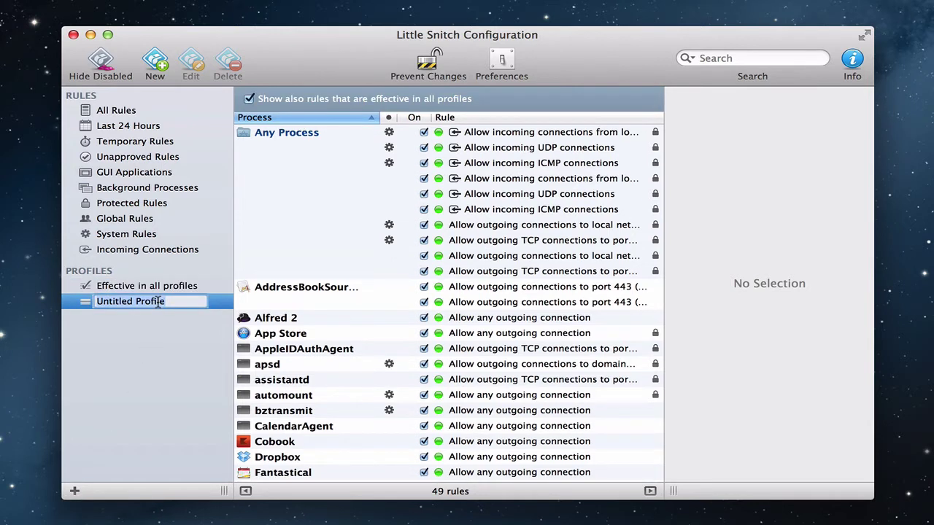
pyautogui.write('Coffee')
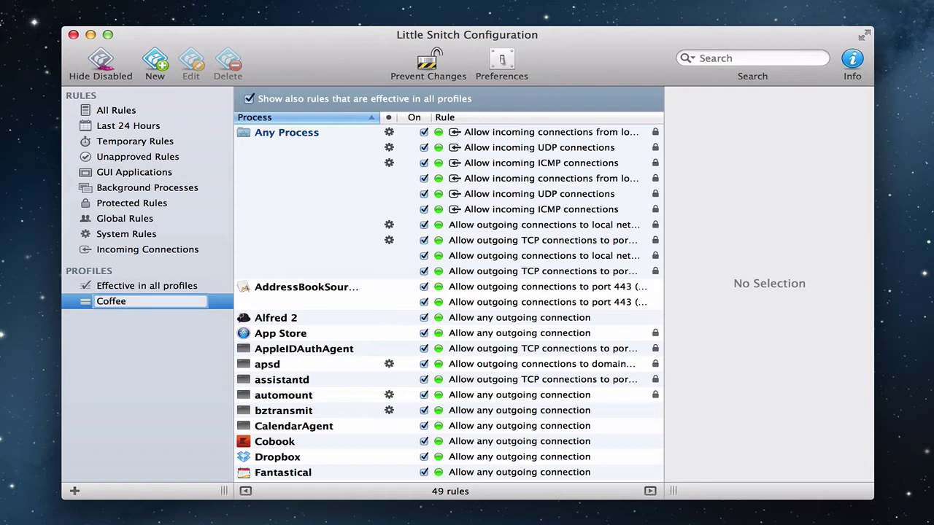
pyautogui.write(' Shops')
pyautogui.press('Return')
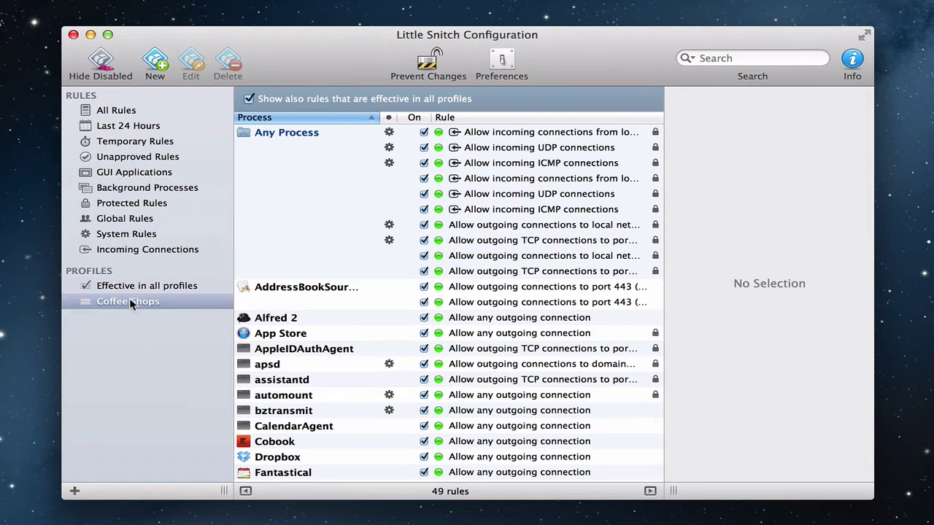
# Step: Enable automatic profile switching in the preferences, keeping Ask as the action when joining an unknown network
pyautogui.rightClick(131, 304)
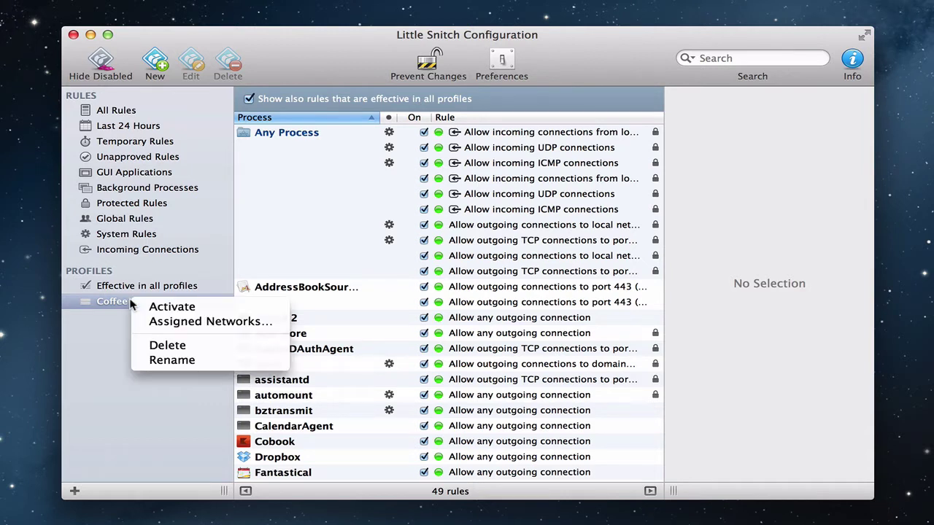
pyautogui.click(158, 322)
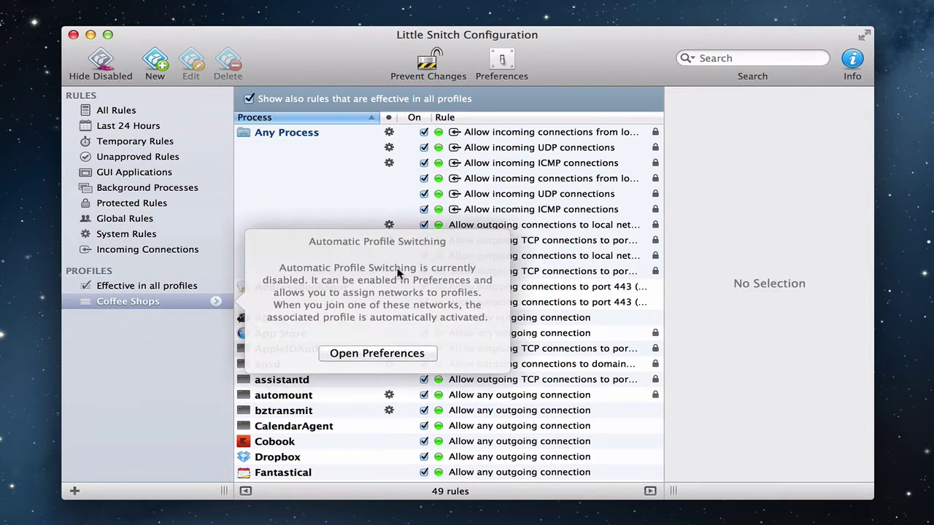
pyautogui.click(368, 355)
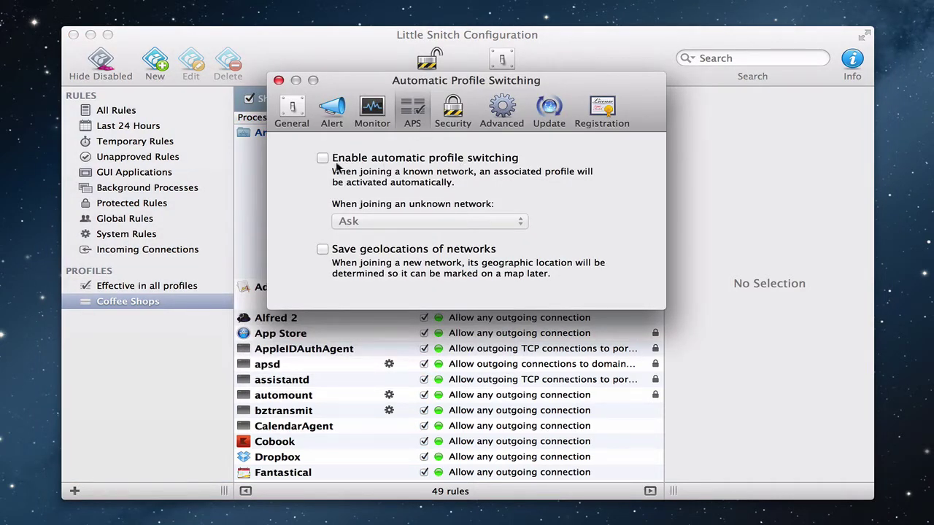
pyautogui.click(322, 158)
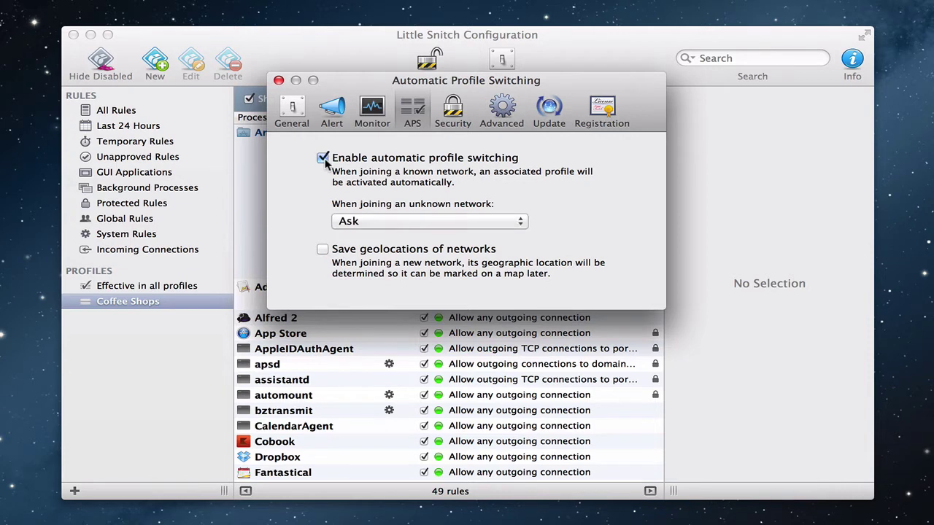
pyautogui.click(515, 219)
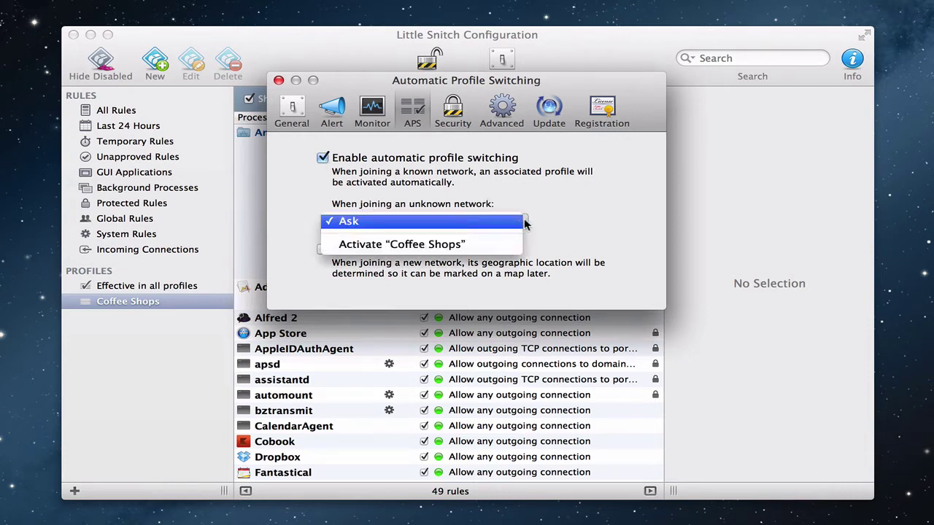
pyautogui.click(560, 216)
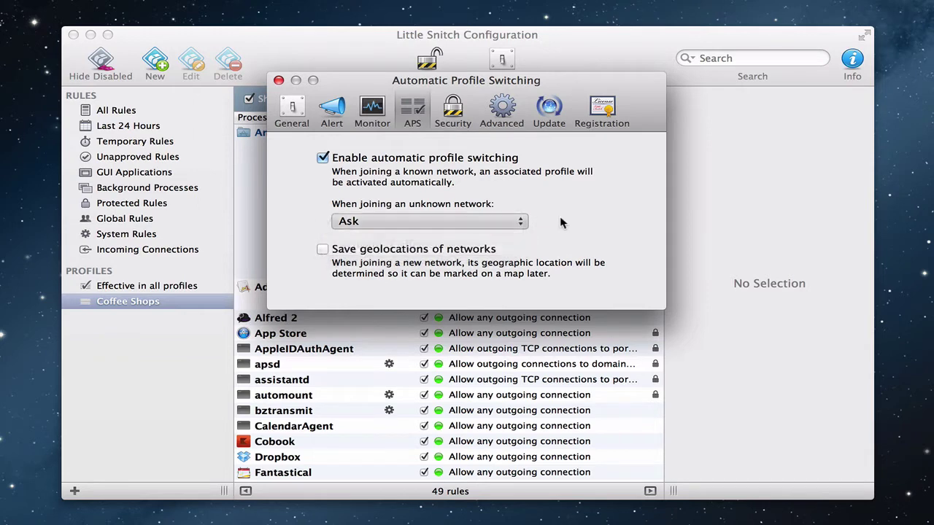
# Step: Turn on saving the geolocations of networks, accept the notice about additional rules and close the preferences
pyautogui.click(323, 250)
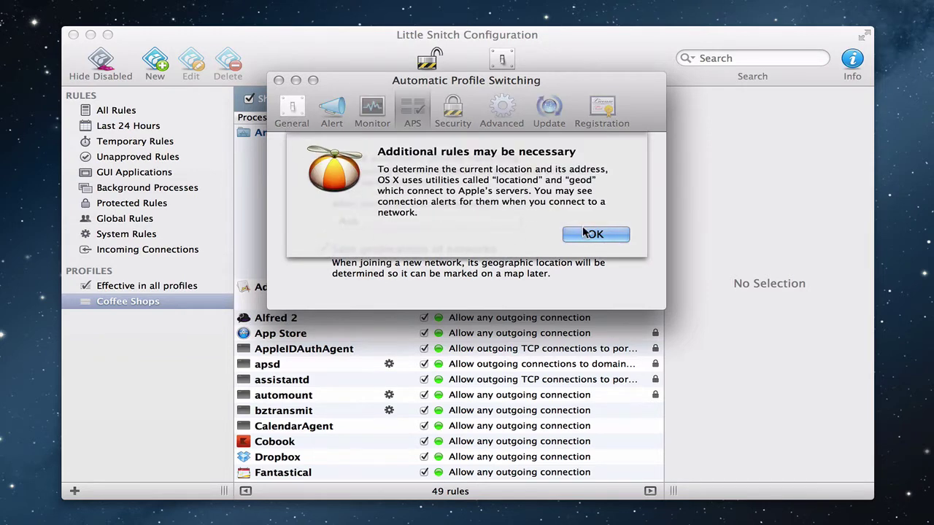
pyautogui.click(595, 237)
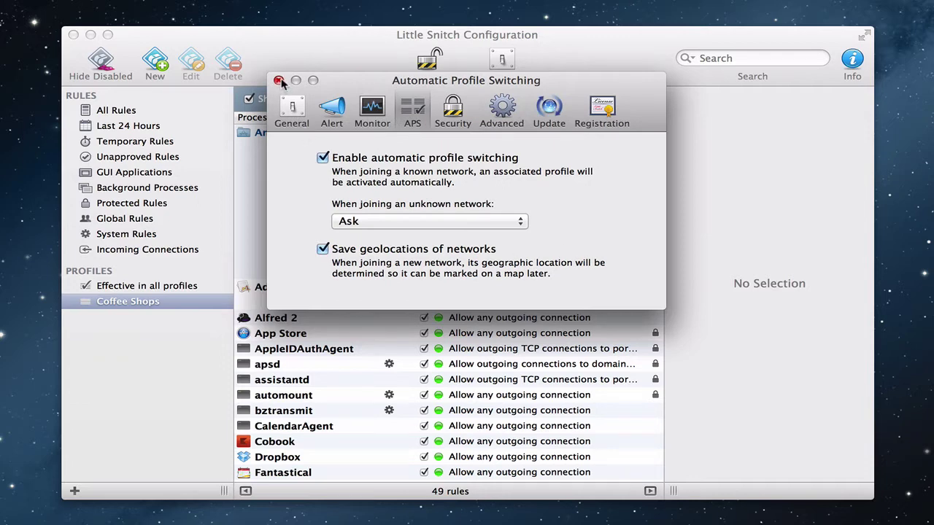
pyautogui.click(453, 109)
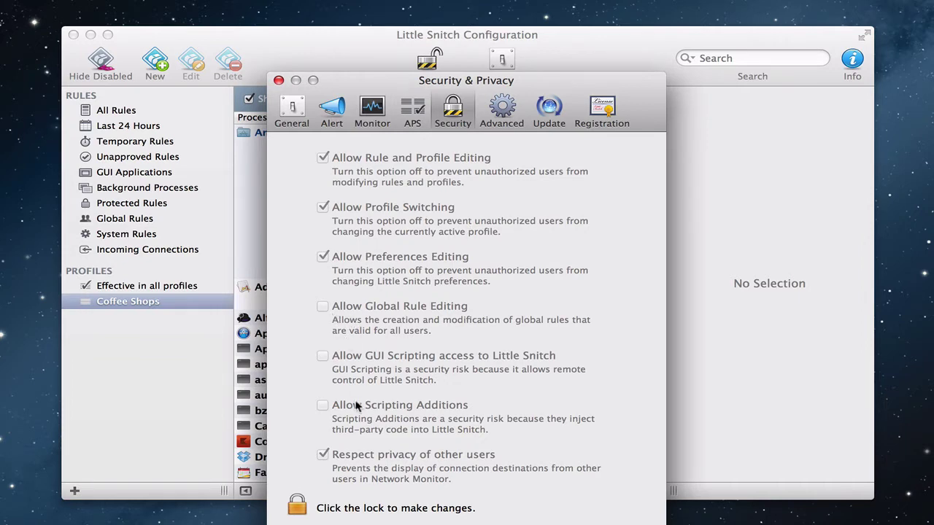
pyautogui.click(278, 79)
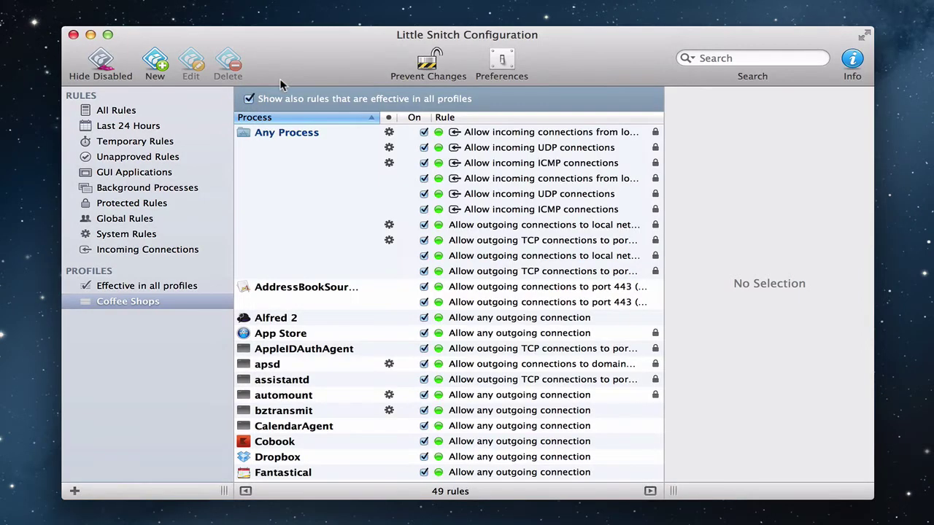
# Step: Assign the current network to the Coffee Shops profile and let Little Snitch Agent use the current location
pyautogui.rightClick(174, 308)
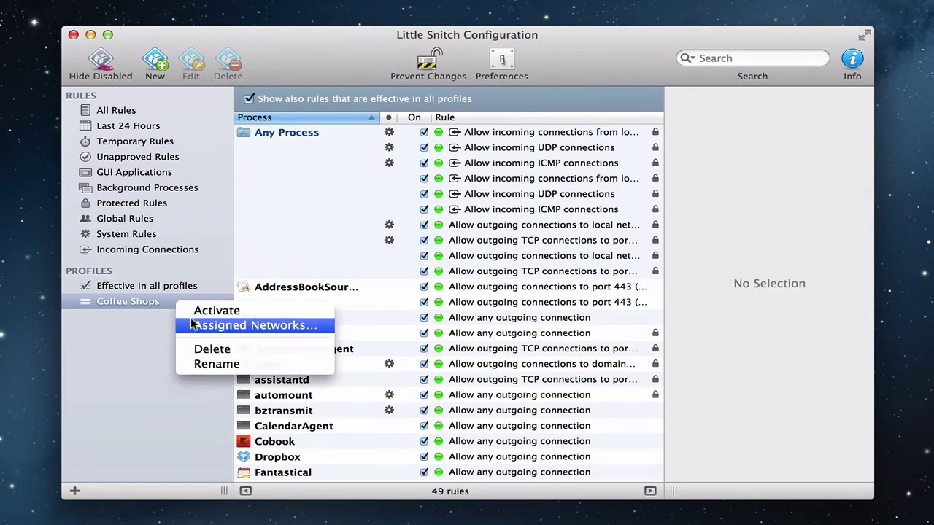
pyautogui.click(192, 326)
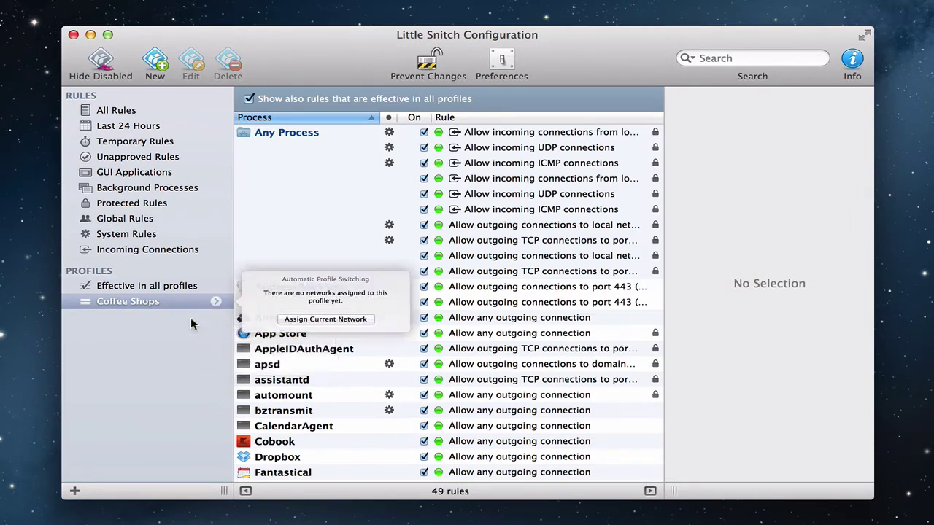
pyautogui.click(366, 330)
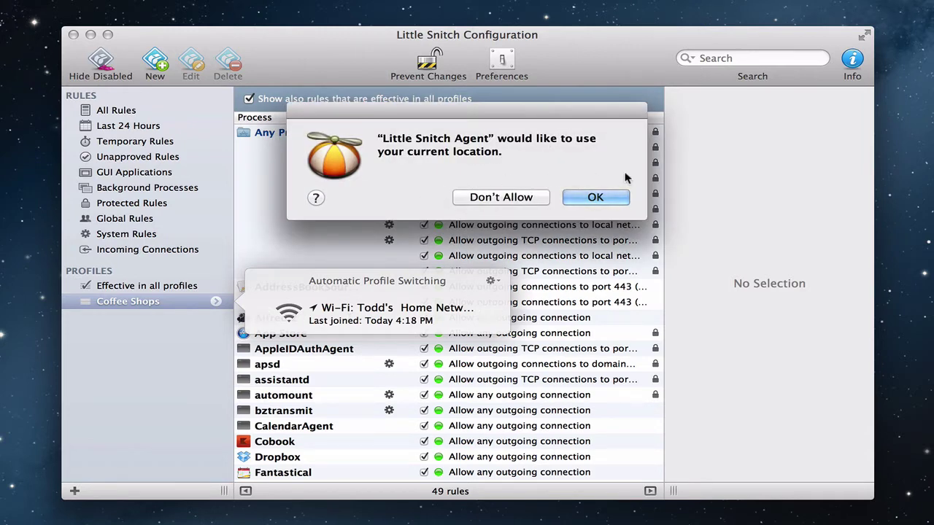
pyautogui.click(595, 197)
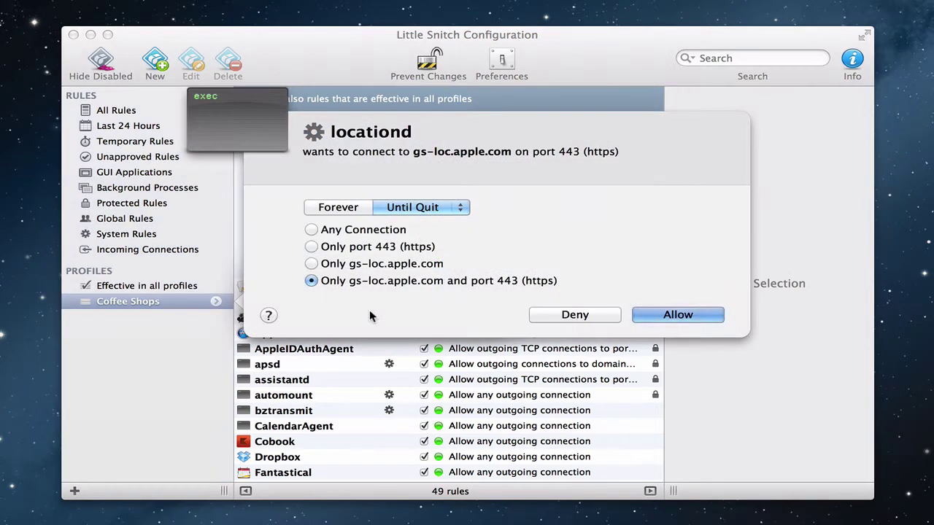
# Step: Allow locationd and geod to connect forever, each only to its requested Apple server on port 443
pyautogui.click(339, 210)
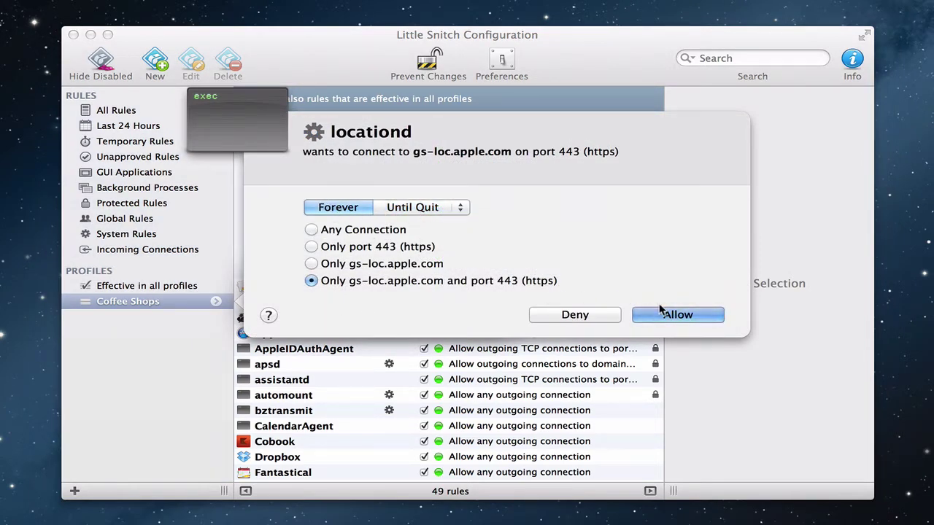
pyautogui.click(662, 316)
pyautogui.click(332, 210)
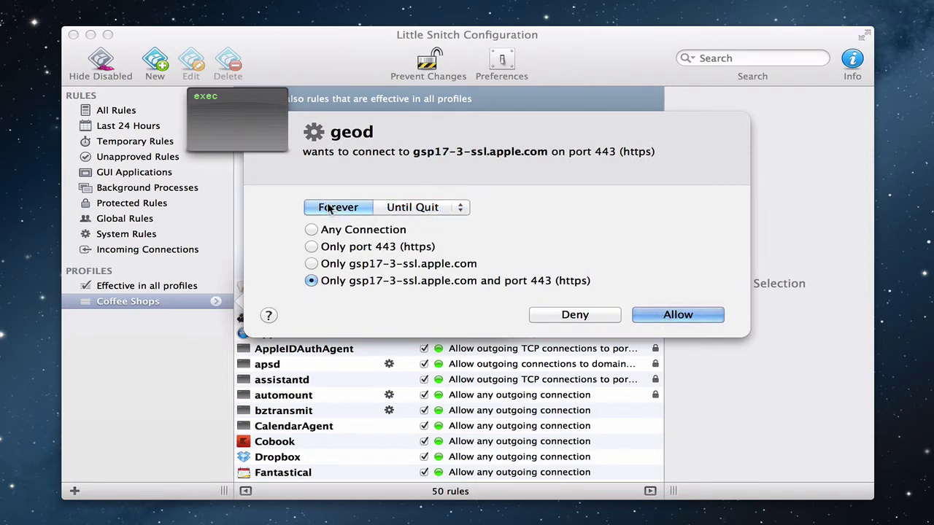
pyautogui.click(700, 320)
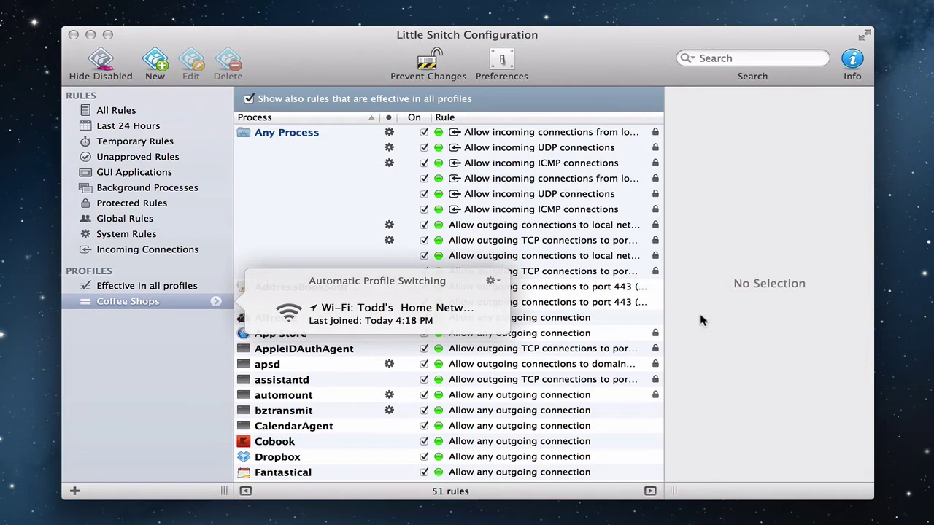
# Step: Open the assigned network's location map, allowing Little Snitch Configuration to connect forever only to api.tiles.mapbox.com on port 80
pyautogui.moveTo(493, 329)
pyautogui.click(495, 315)
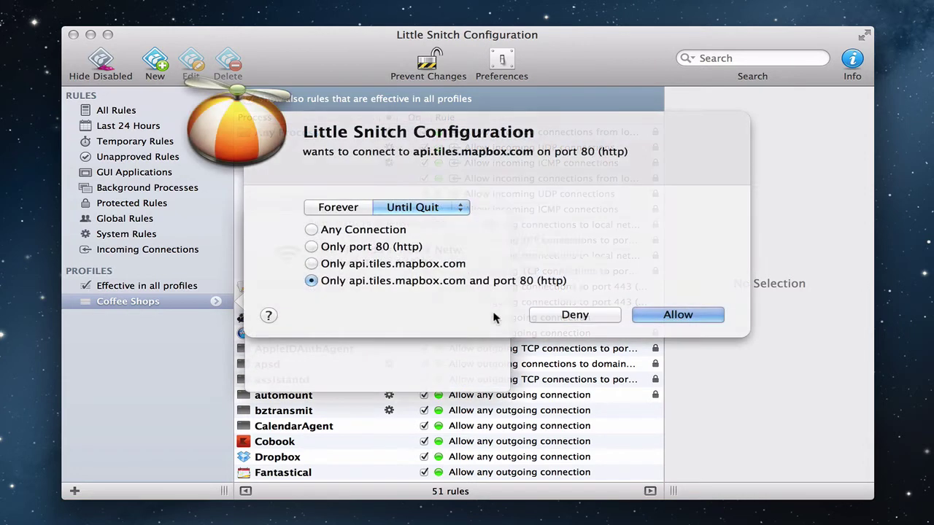
pyautogui.click(345, 209)
pyautogui.click(655, 314)
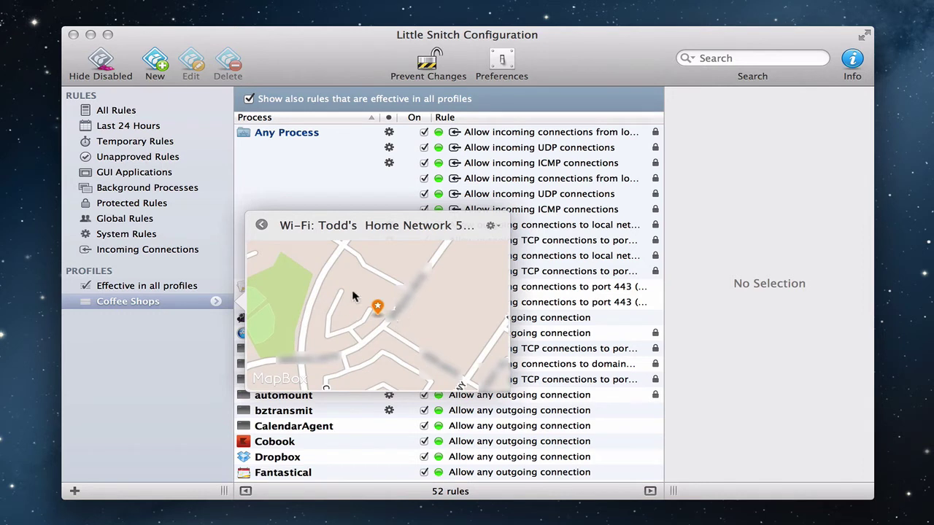
# Step: Check the actions available for the assigned network and close the profile's network details
pyautogui.click(497, 227)
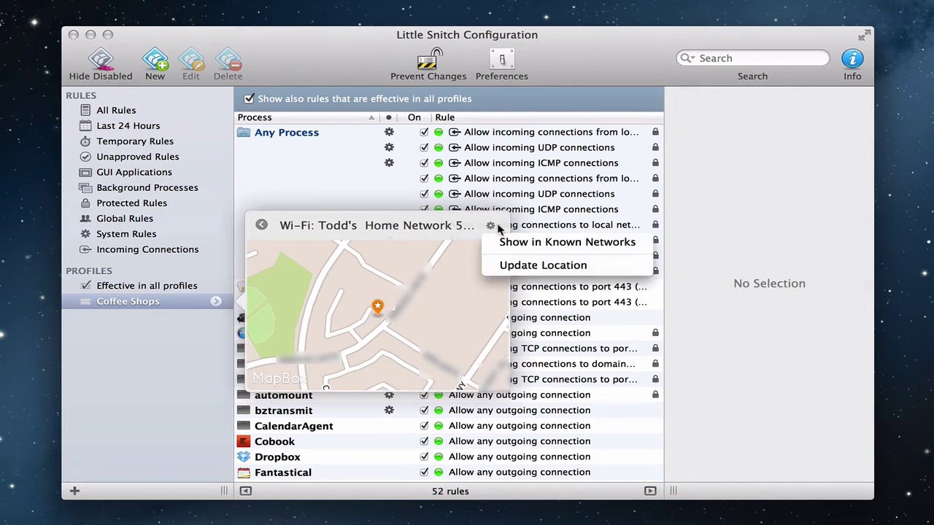
pyautogui.click(498, 229)
pyautogui.click(258, 225)
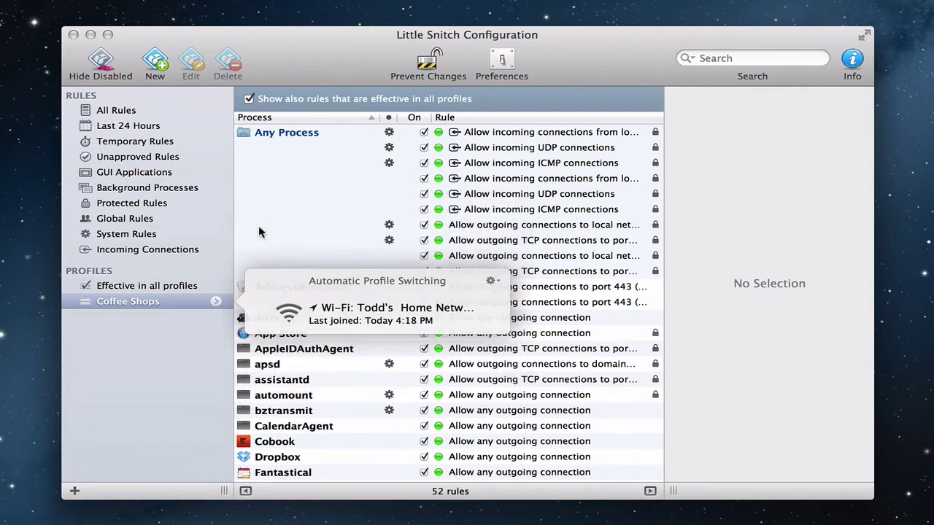
pyautogui.moveTo(338, 319)
pyautogui.click(155, 305)
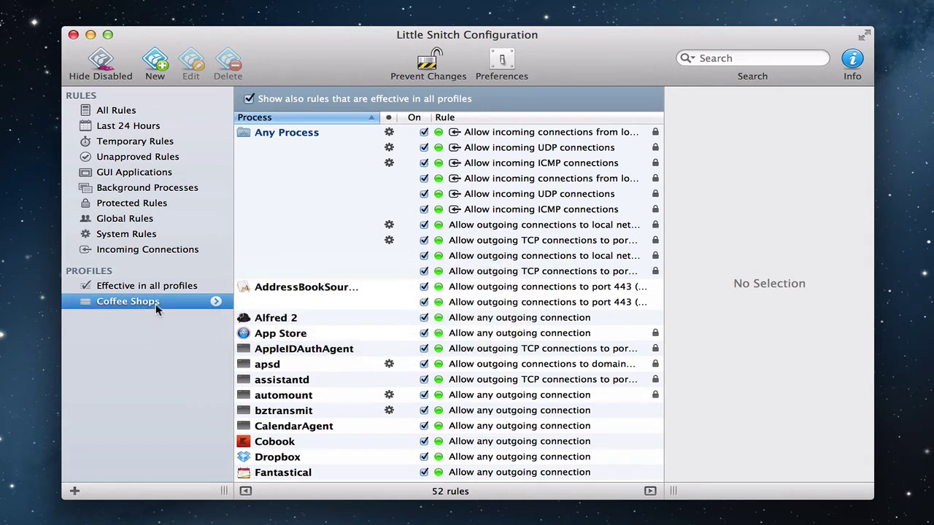
pyautogui.click(122, 301)
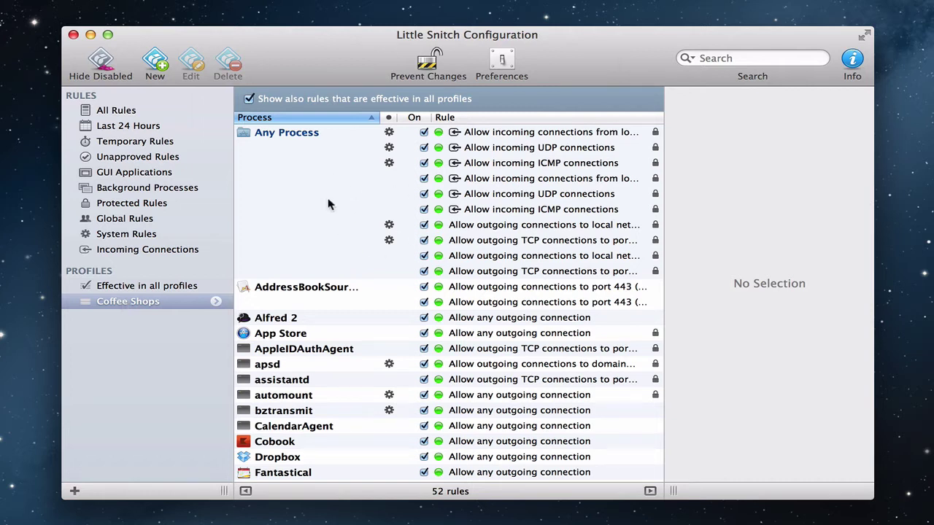
pyautogui.click(170, 302)
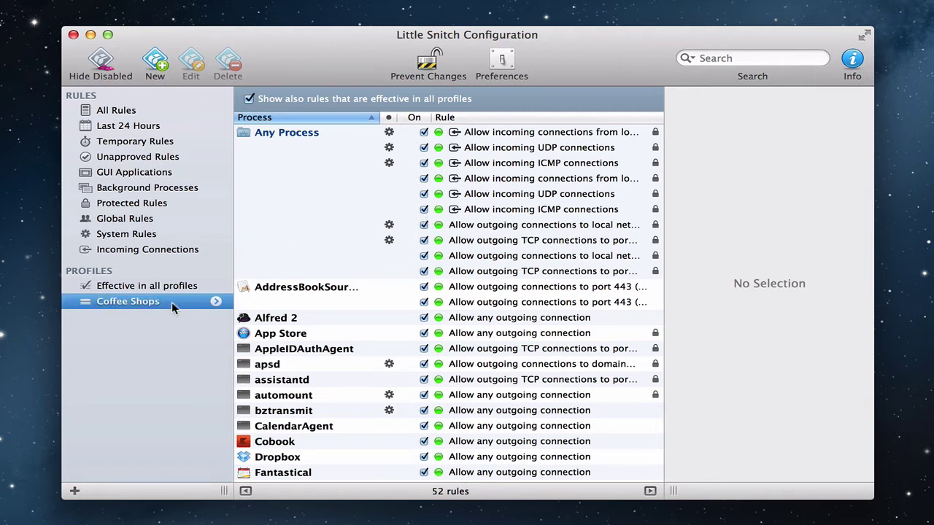
pyautogui.rightClick(172, 306)
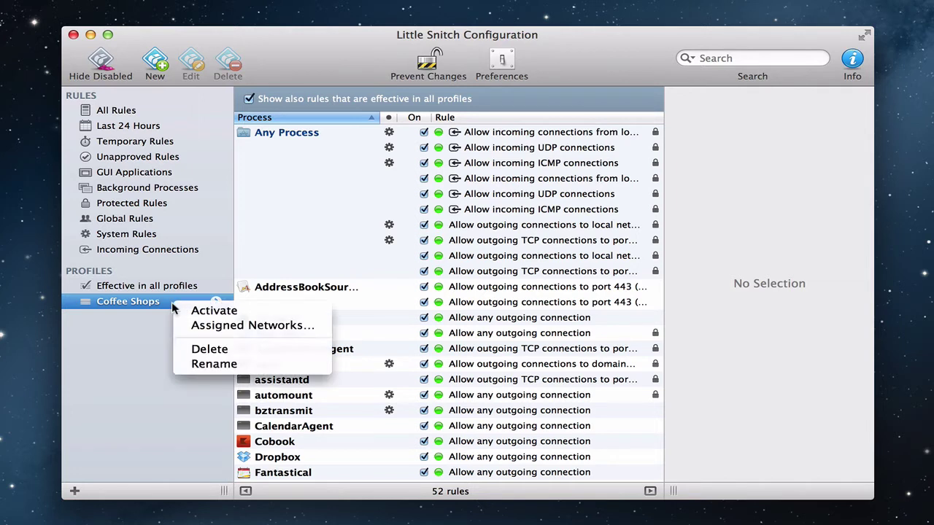
pyautogui.click(130, 300)
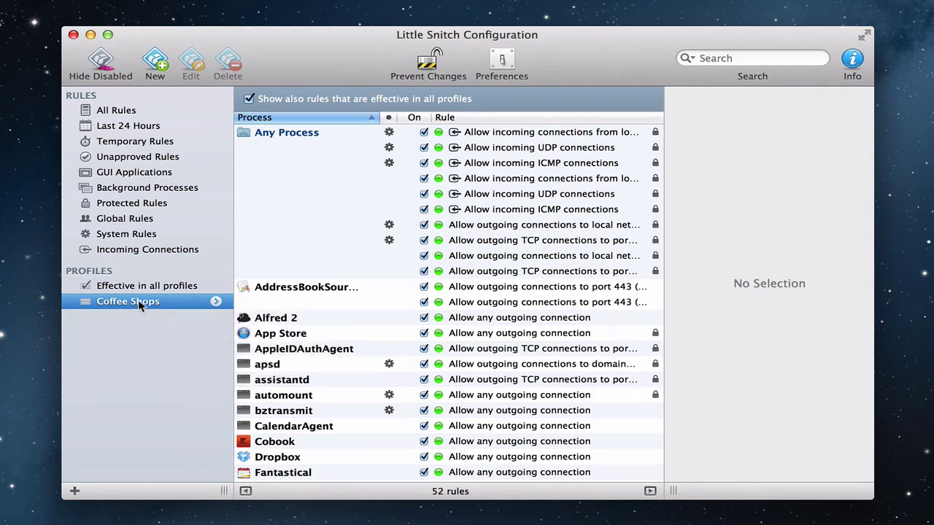
# Step: Show only the Coffee Shops profile's own rules and start a new rule there that denies incoming connections
pyautogui.click(248, 98)
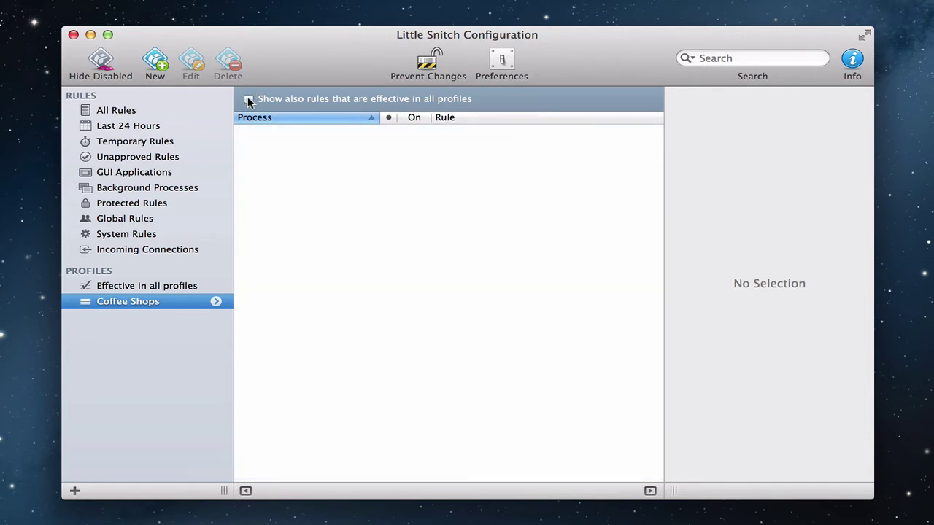
pyautogui.click(155, 60)
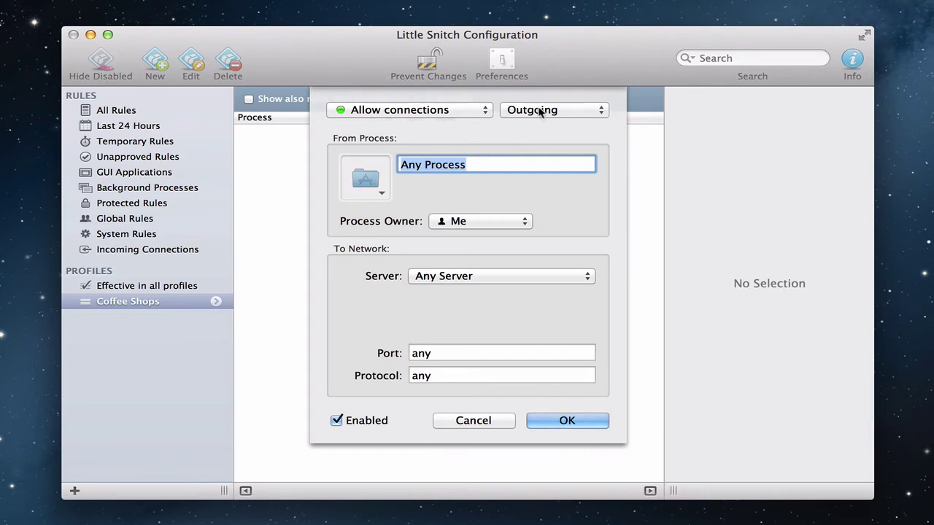
pyautogui.click(485, 109)
pyautogui.click(467, 131)
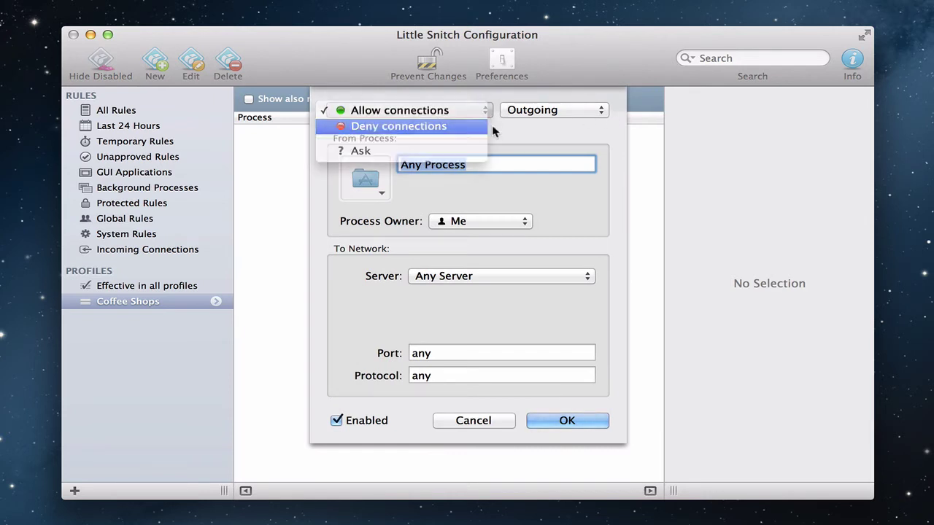
pyautogui.click(597, 111)
pyautogui.click(579, 127)
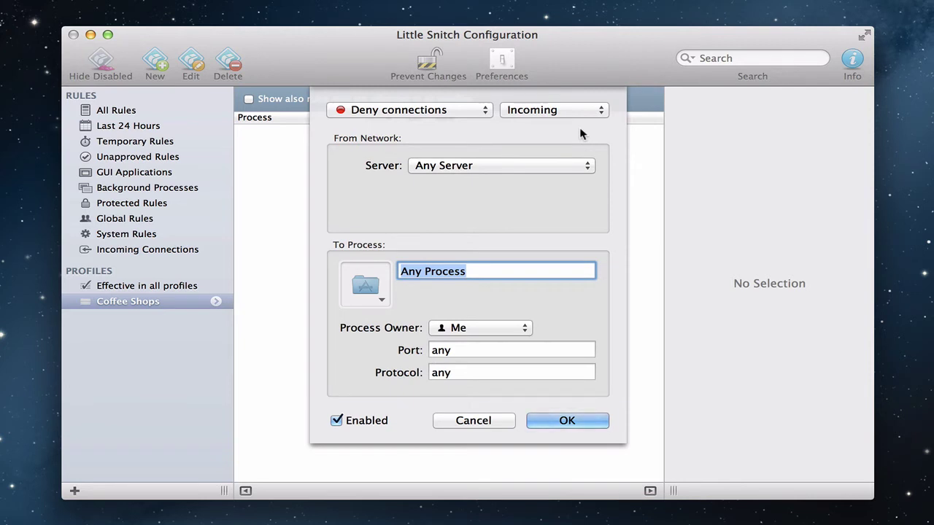
# Step: Choose the system process /usr/bin/ssh as the deny rule's target process and save the rule
pyautogui.click(379, 301)
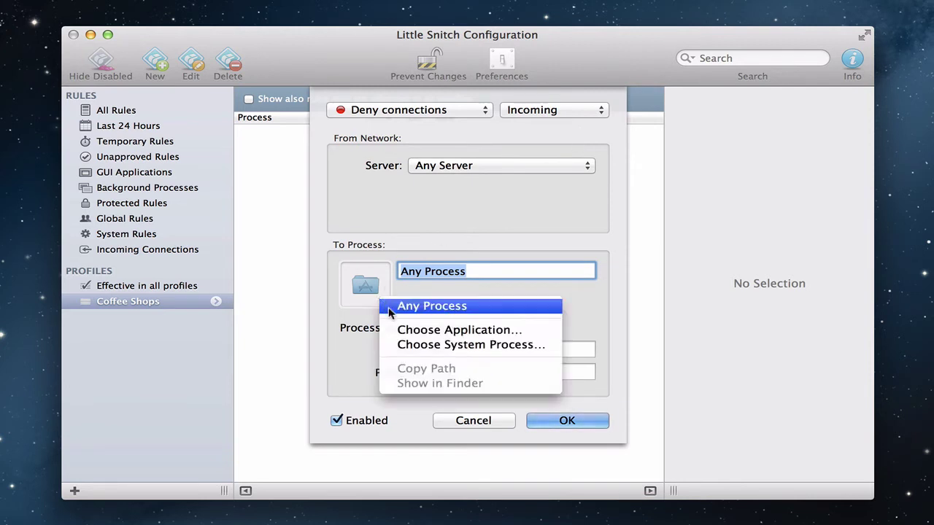
pyautogui.click(398, 345)
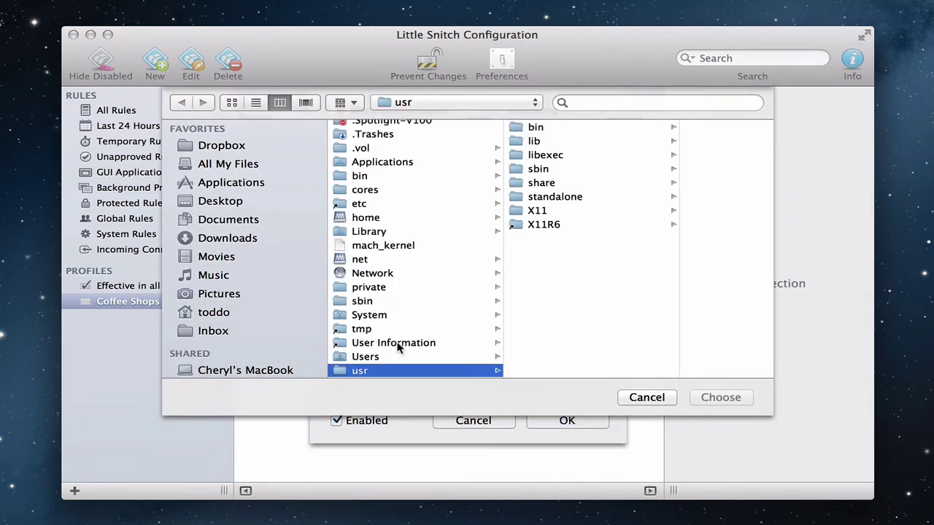
pyautogui.click(537, 128)
pyautogui.scroll(-10, 642, 240)
pyautogui.scroll(-15, 692, 244)
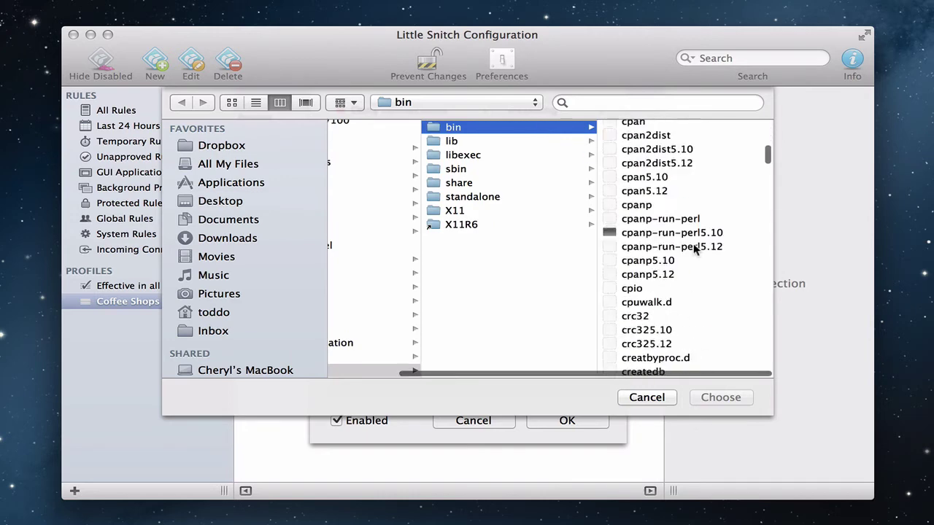
pyautogui.scroll(-20, 692, 249)
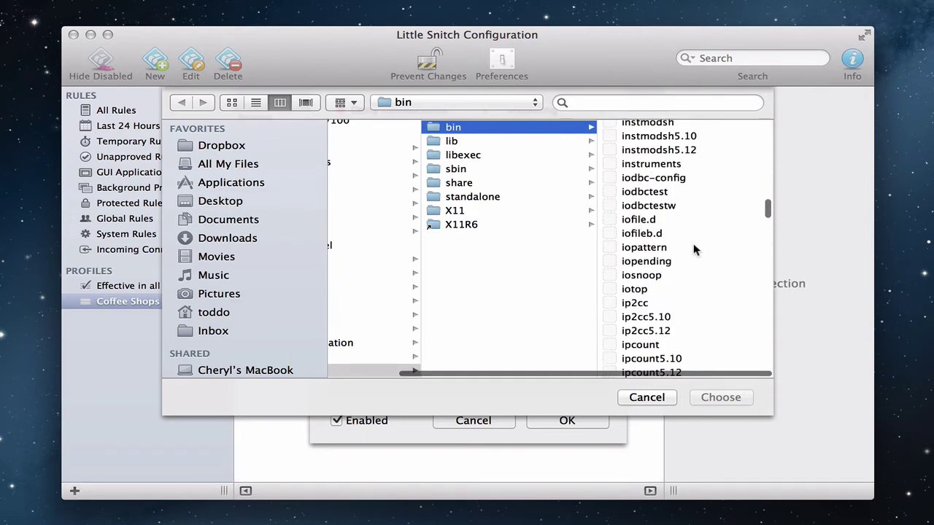
pyautogui.scroll(-20, 693, 249)
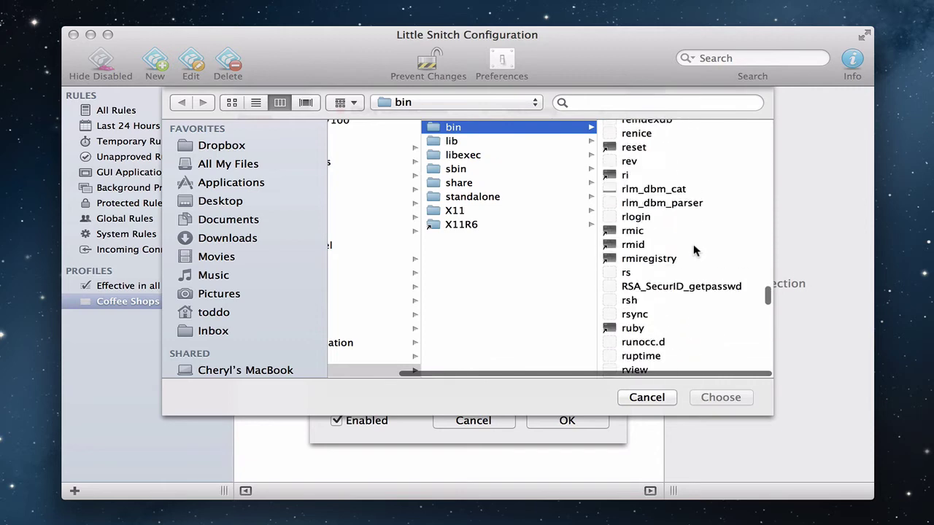
pyautogui.scroll(-20, 693, 250)
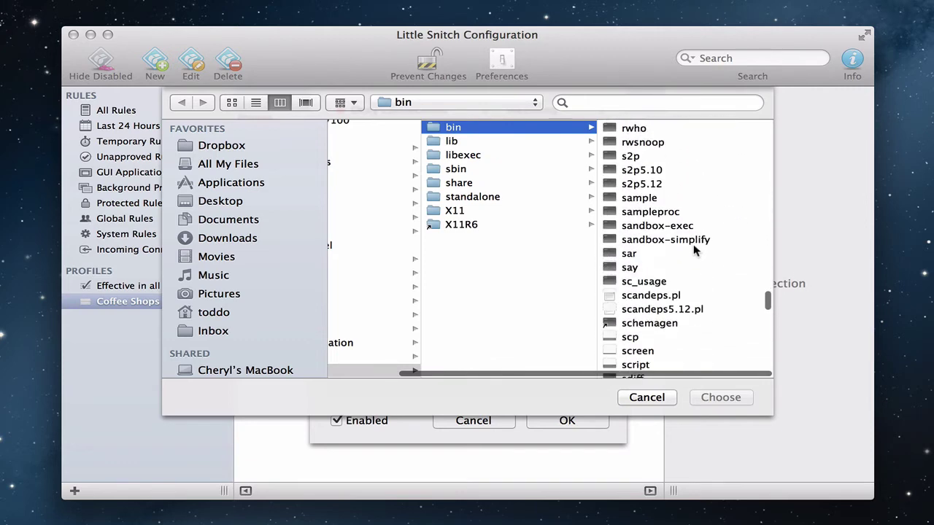
pyautogui.scroll(-2, 695, 251)
pyautogui.scroll(-10, 695, 250)
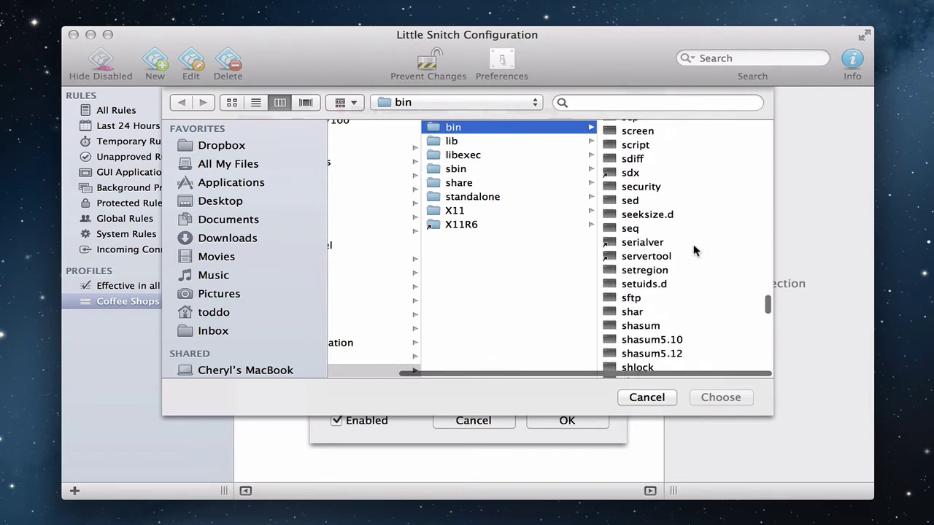
pyautogui.scroll(-18, 693, 250)
pyautogui.scroll(-5, 694, 250)
pyautogui.scroll(3, 693, 251)
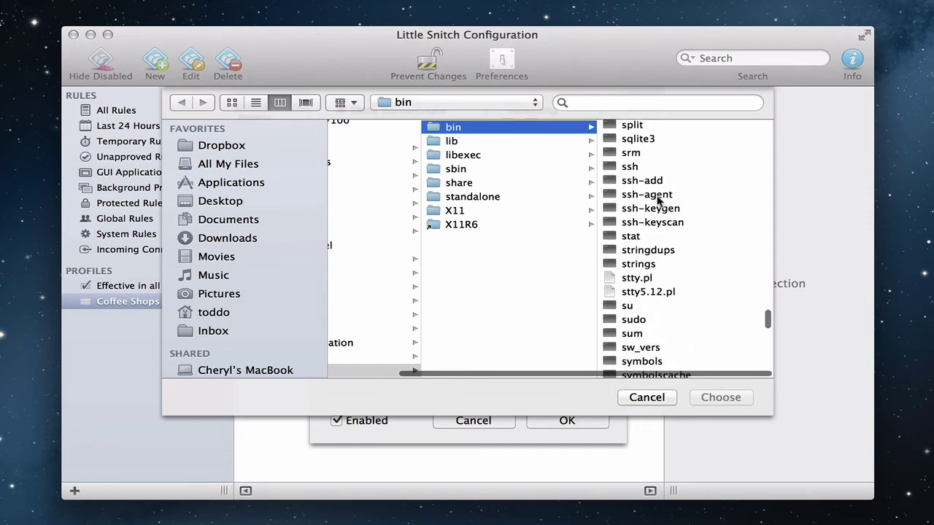
pyautogui.click(636, 169)
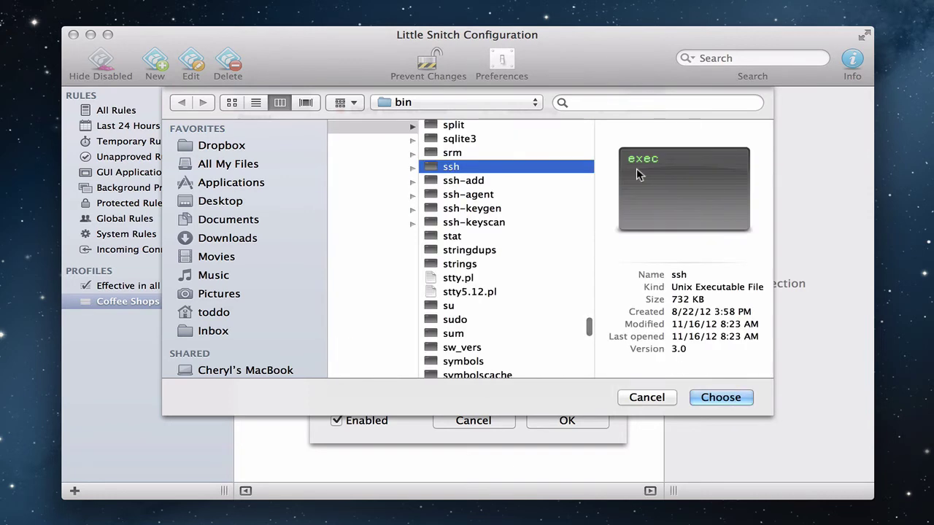
pyautogui.click(718, 396)
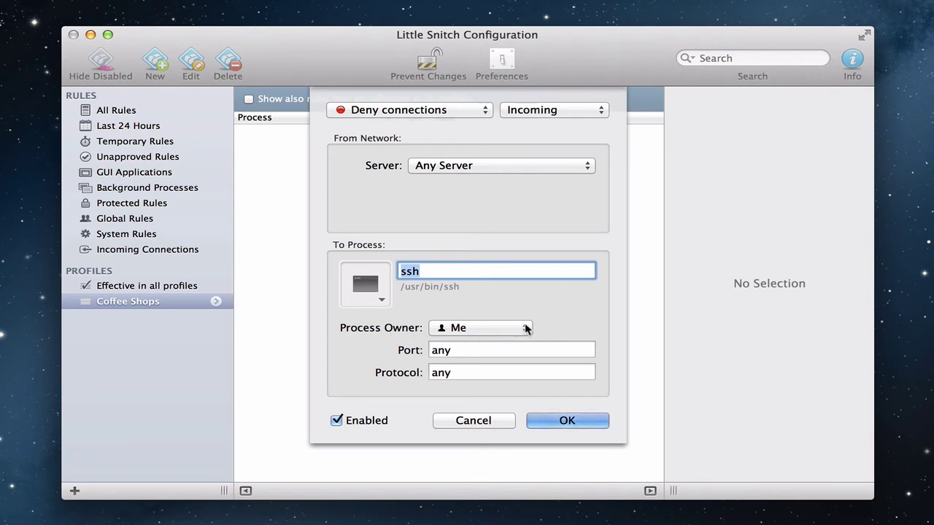
pyautogui.click(569, 421)
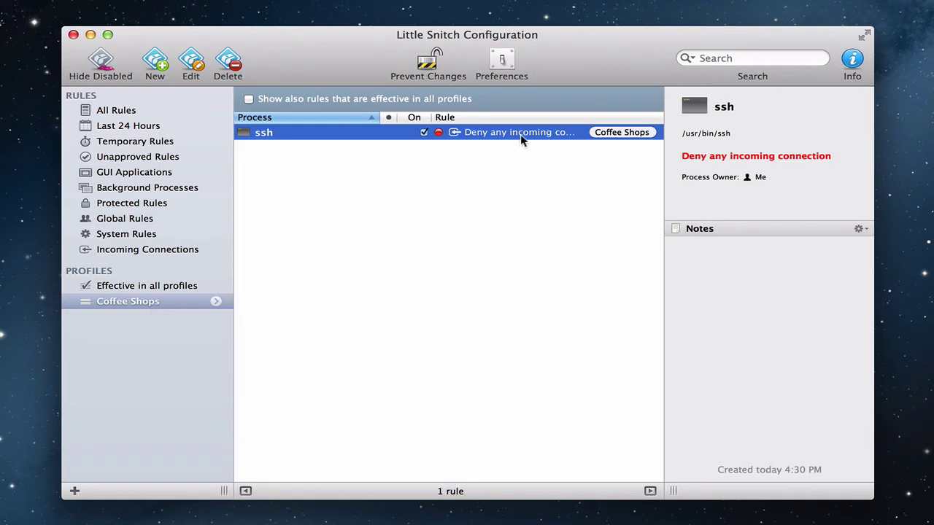
# Step: Include the rules effective in all profiles in the Coffee Shops list and locate the ssh rule among them
pyautogui.click(248, 100)
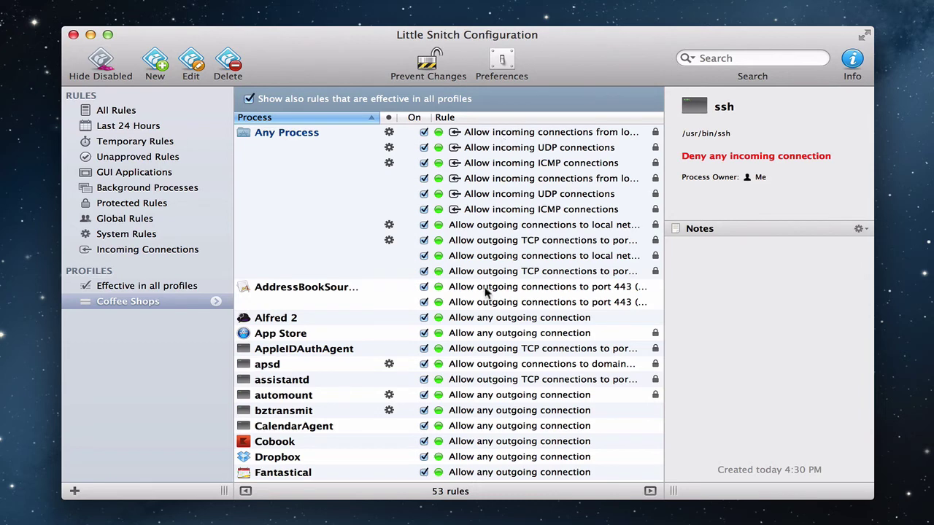
pyautogui.scroll(-15, 480, 330)
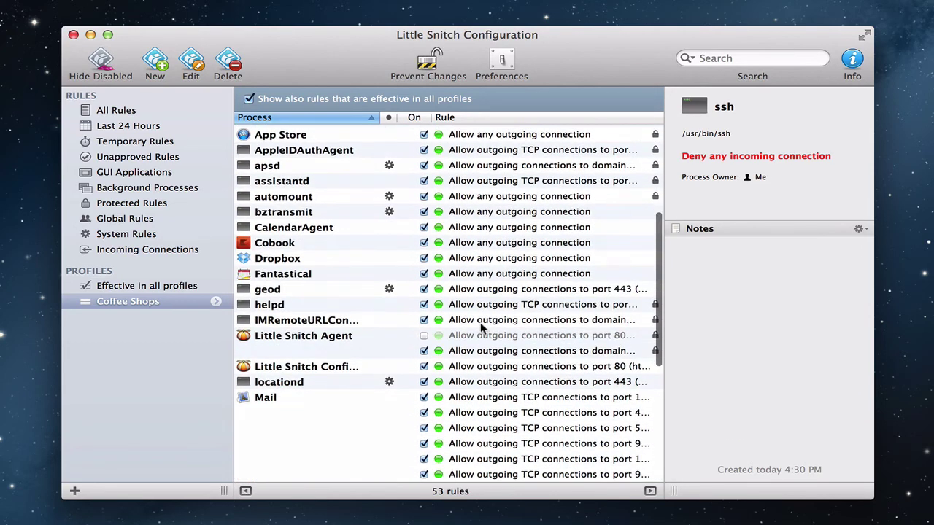
pyautogui.scroll(-3, 480, 330)
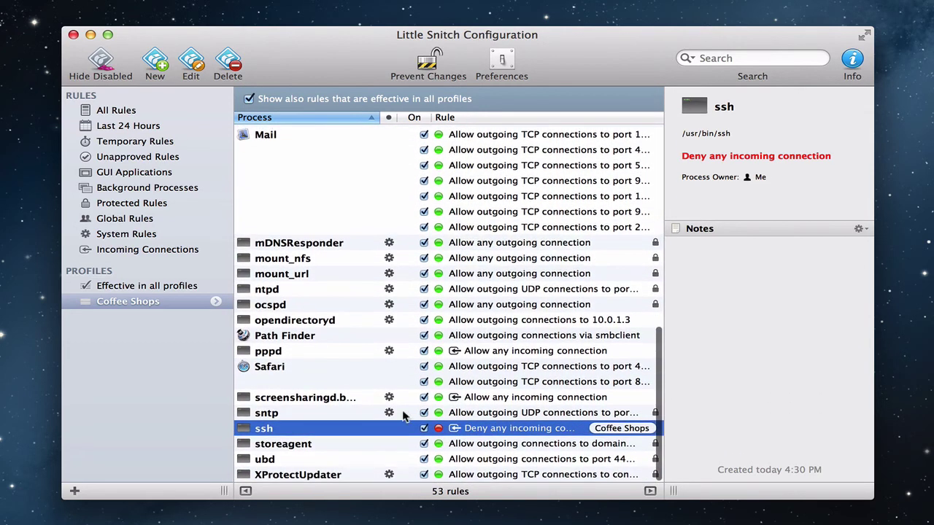